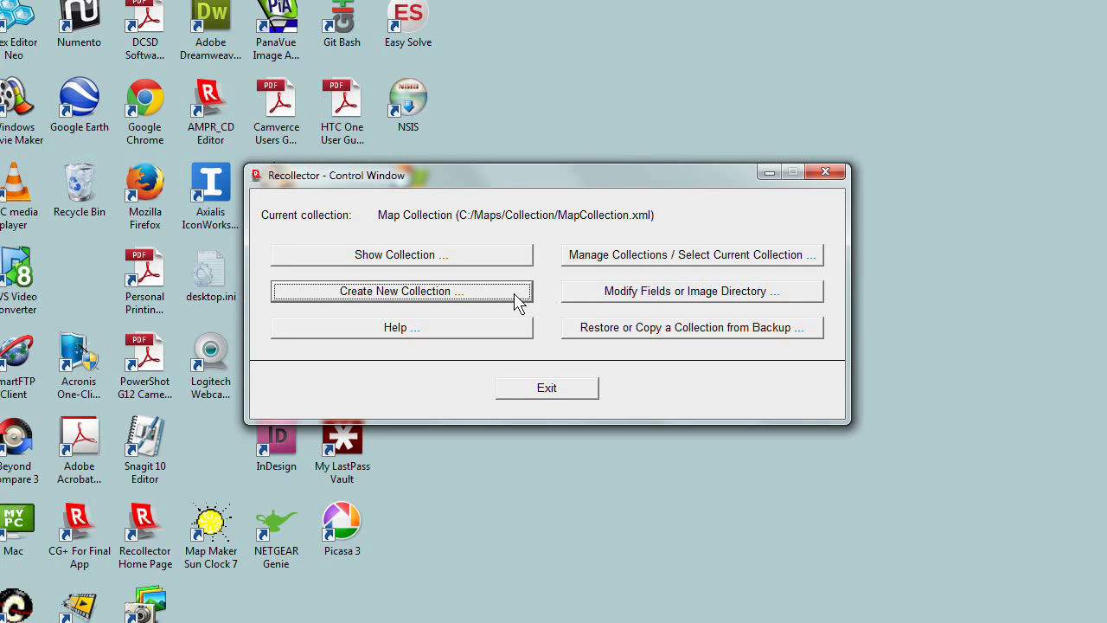
Start creating a new, empty collection from a template using the wizard
left_click(487, 297)
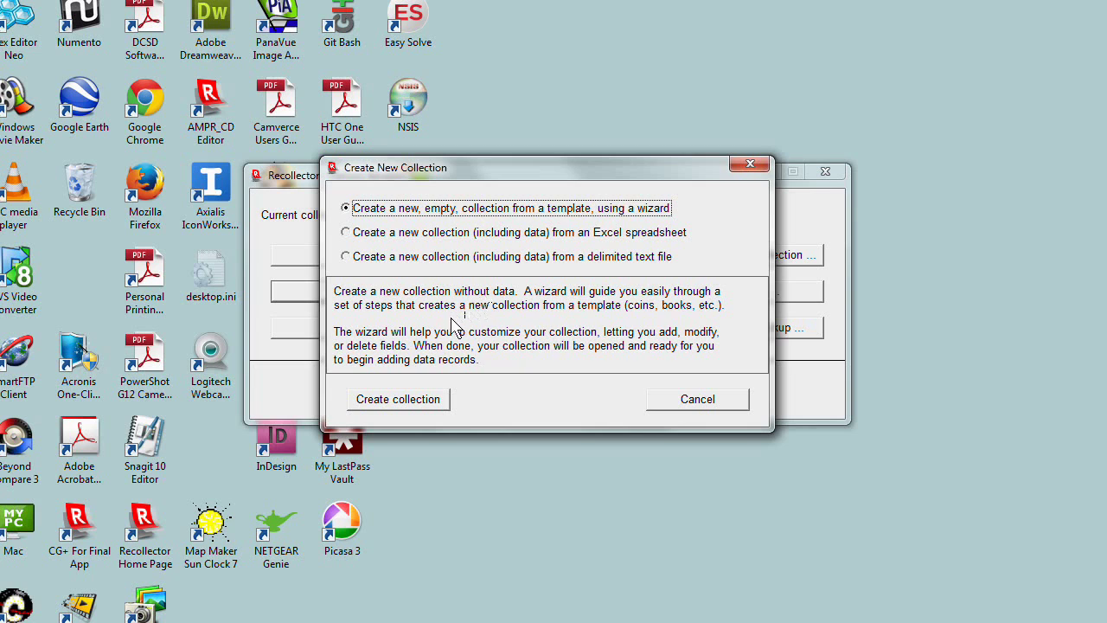
left_click(400, 399)
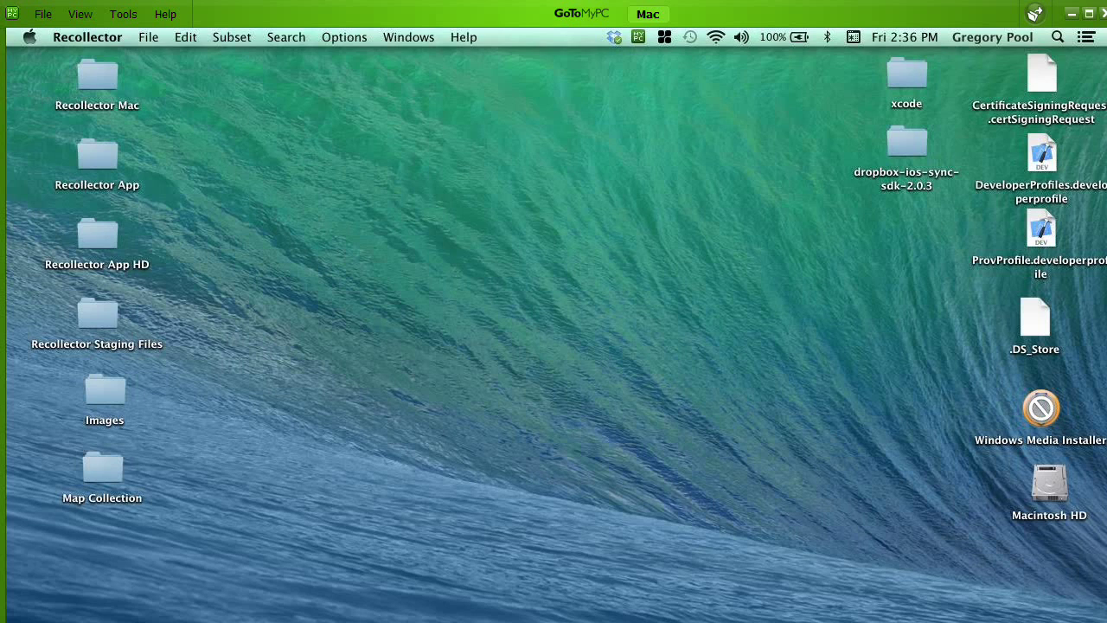
On the remote Mac desktop, open the wizard for a new empty collection from a template, and return to the Windows desktop
left_click(147, 39)
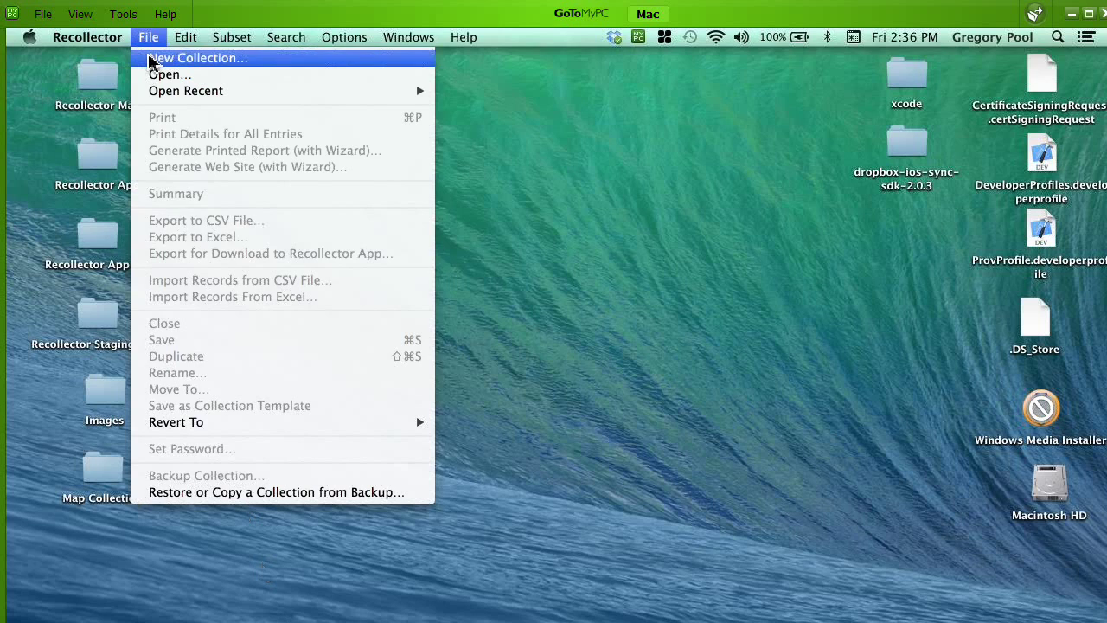
left_click(152, 59)
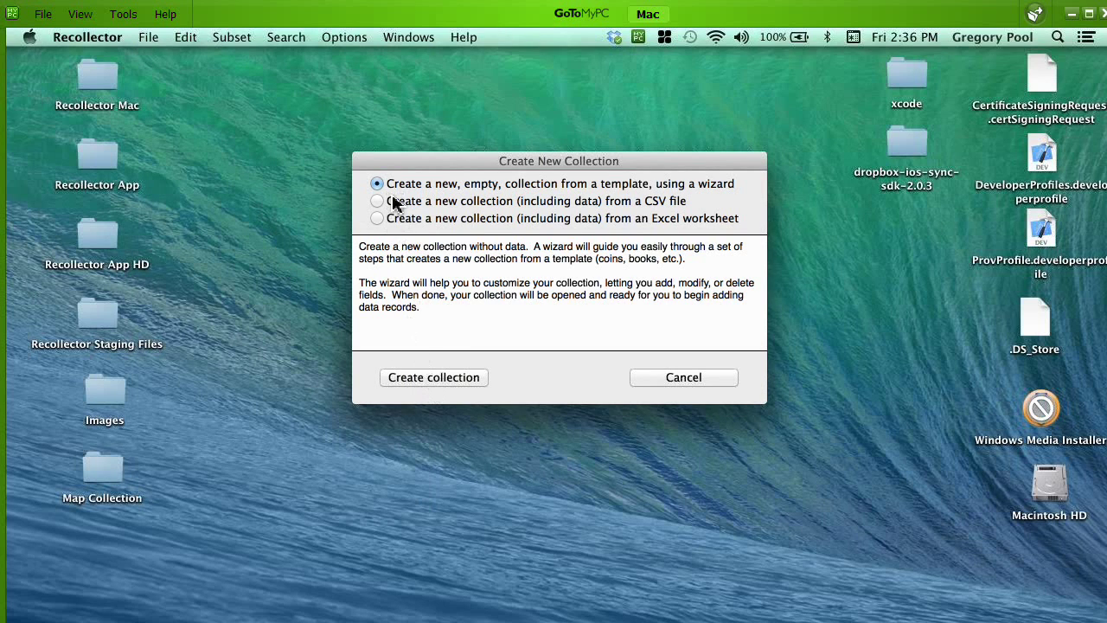
left_click(432, 378)
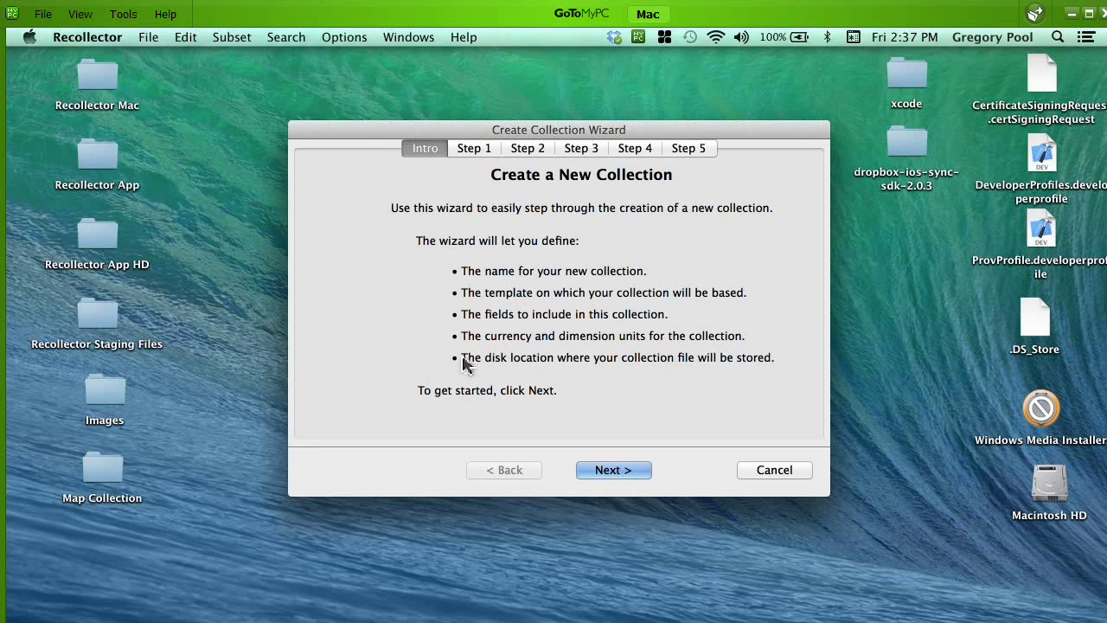
left_click(1071, 14)
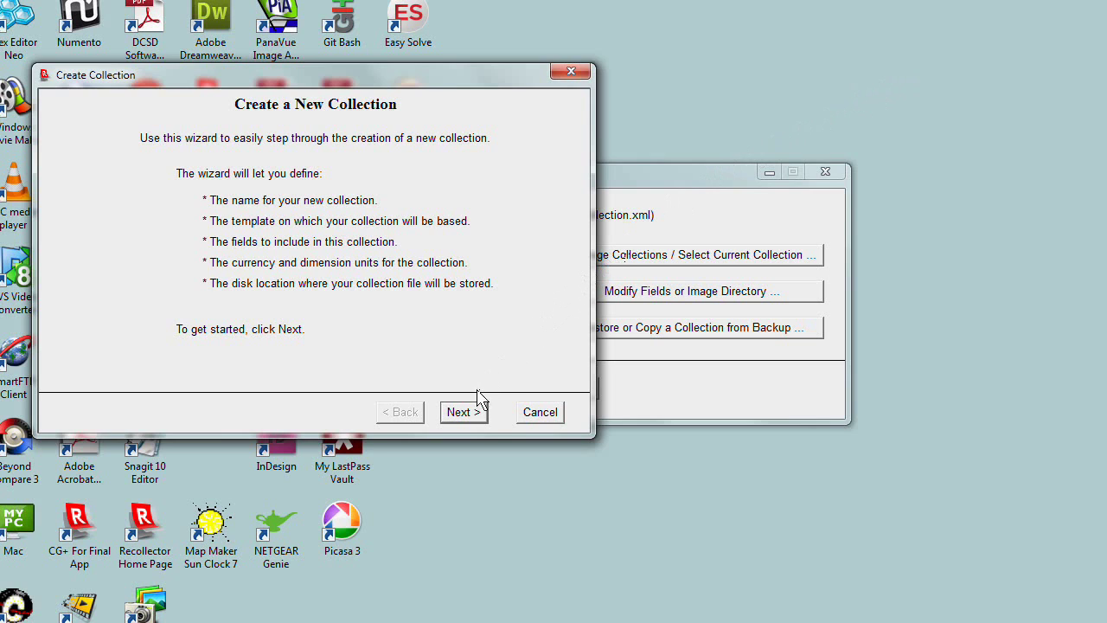
Name the new collection My Typewriters and continue to the template choice
left_click(451, 411)
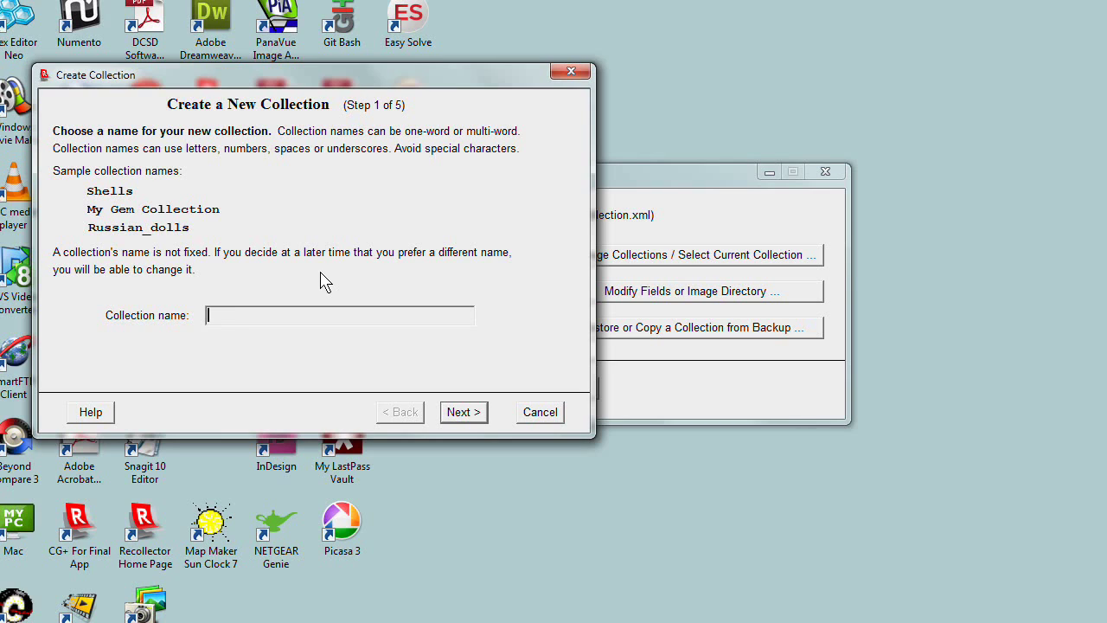
type("My Typewriters")
left_click(463, 411)
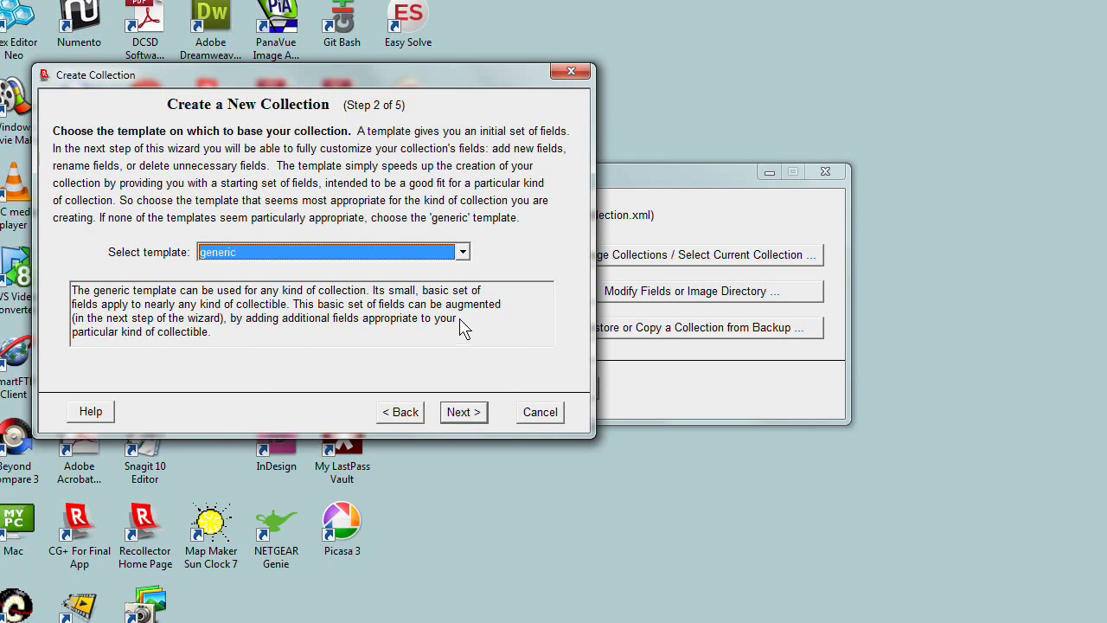
Base the collection on the machines template and continue to the field customization
left_click(462, 253)
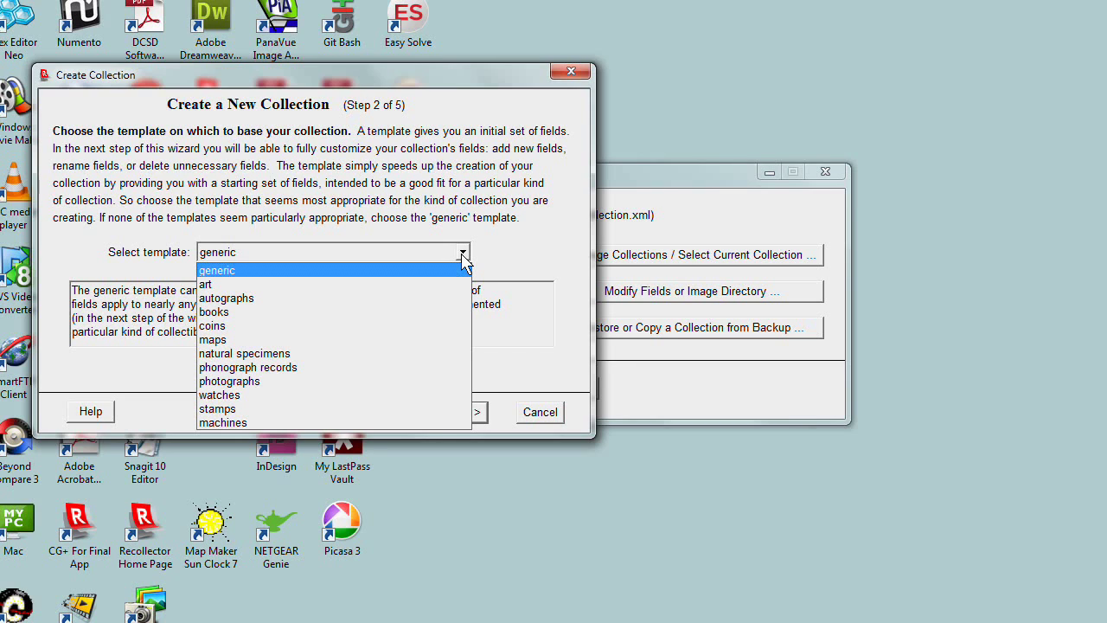
left_click(223, 423)
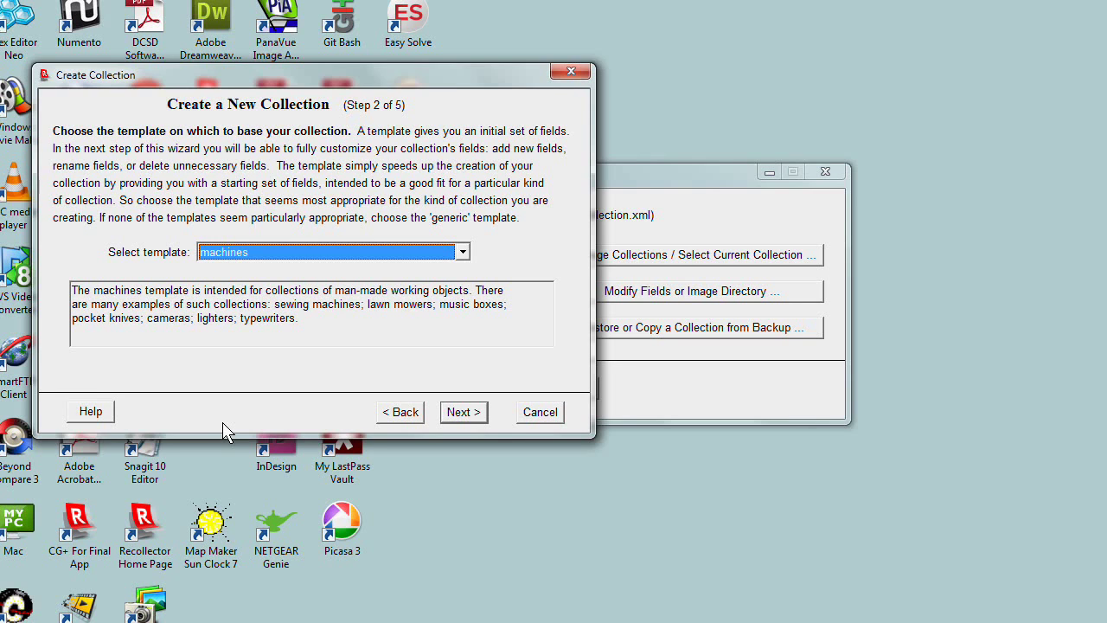
left_click(462, 414)
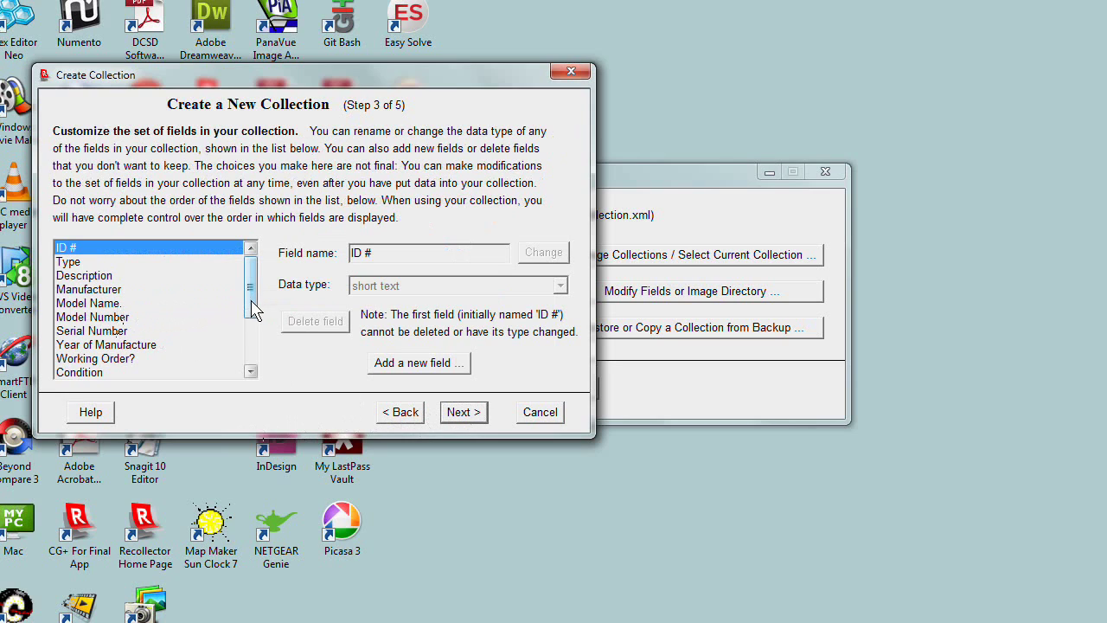
Look through the template's fields and rename the Type field to Machine Type
scroll(254, 338, "down", 3)
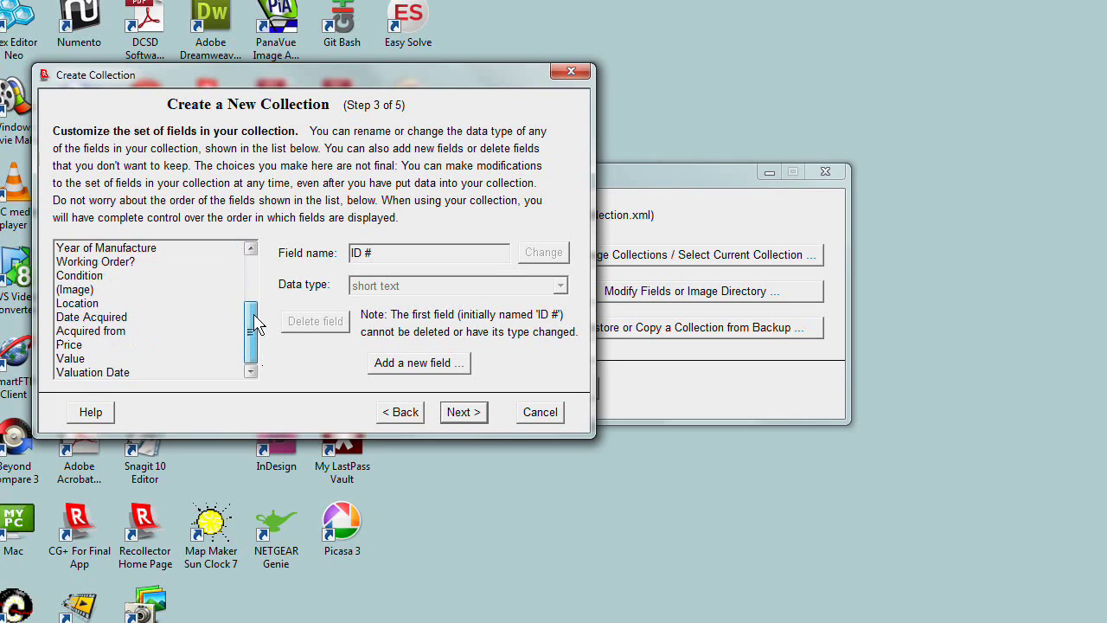
scroll(251, 309, "up", 3)
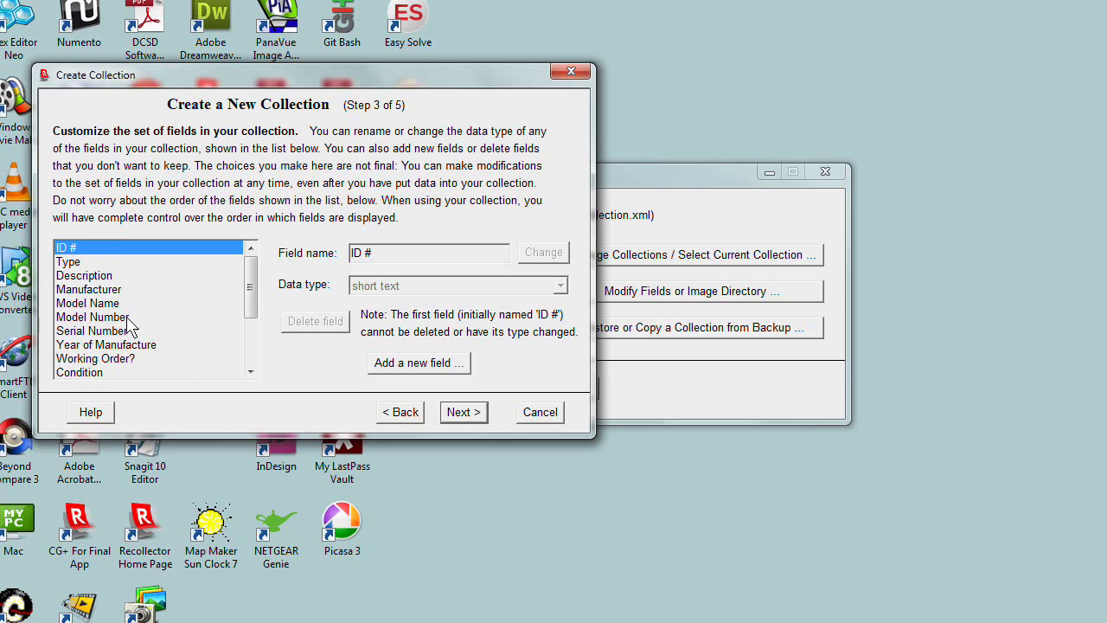
left_click(78, 262)
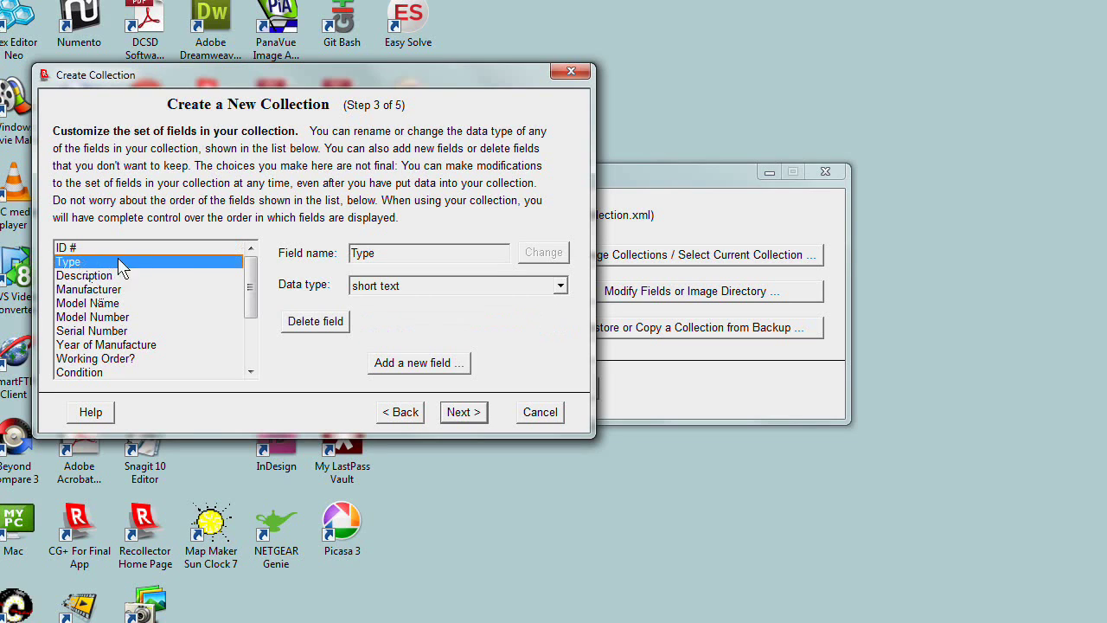
left_click(354, 253)
type("Machine")
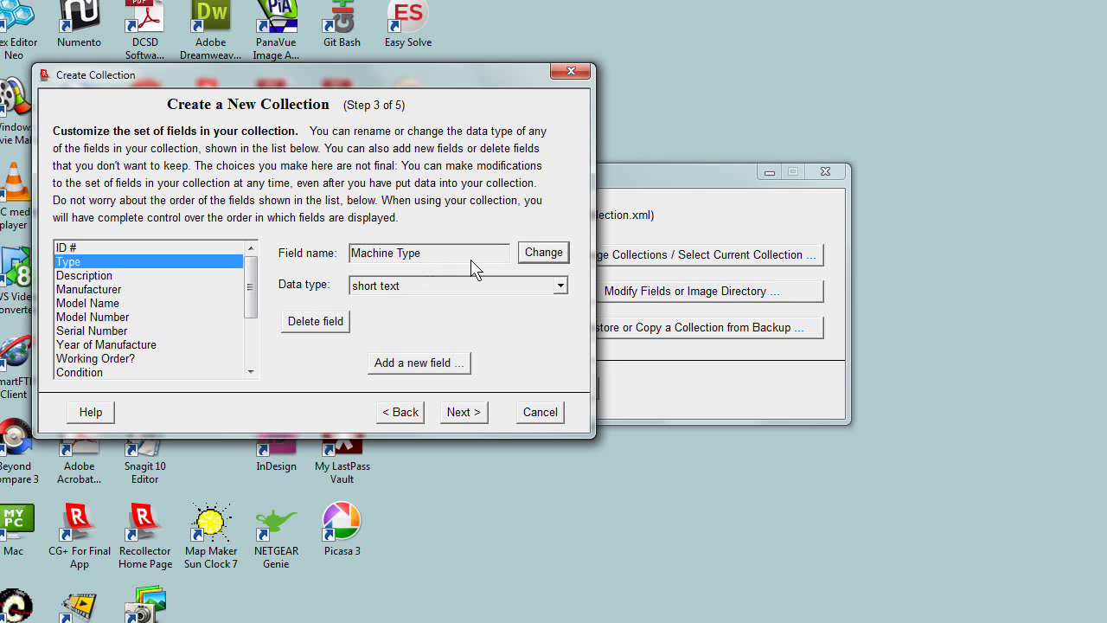
left_click(530, 256)
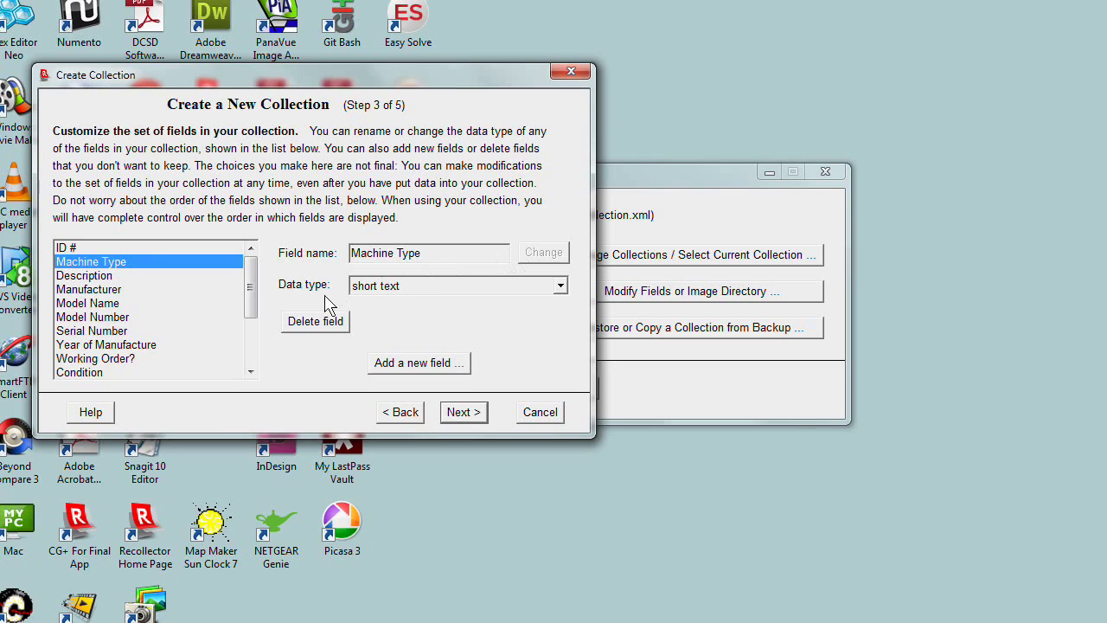
Set the data type of the Manufacturer field to one-line text
left_click(105, 292)
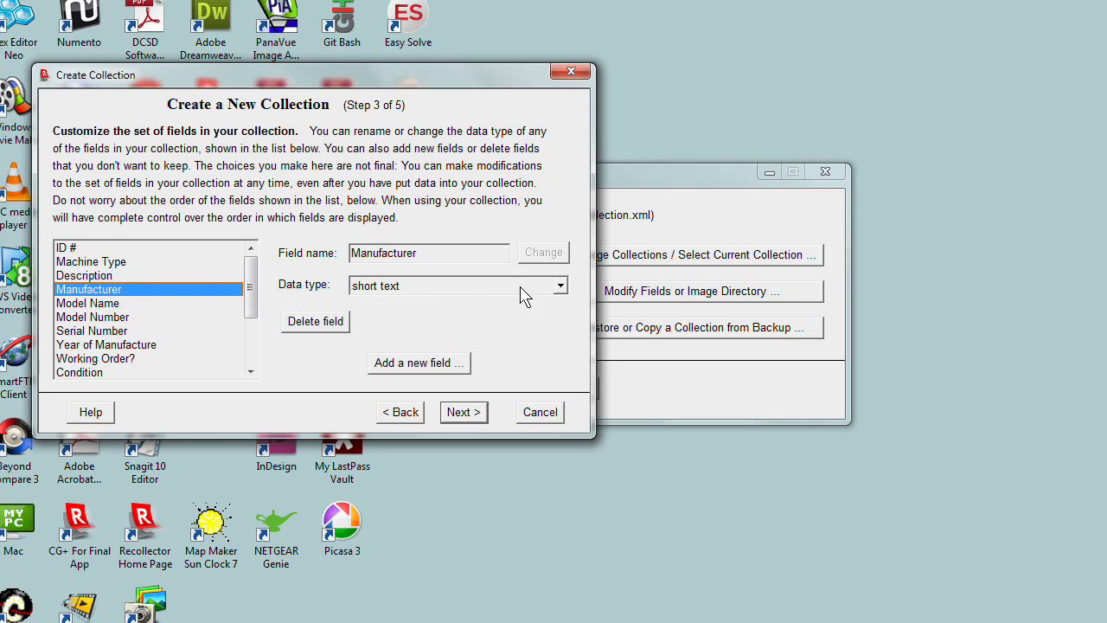
left_click(560, 289)
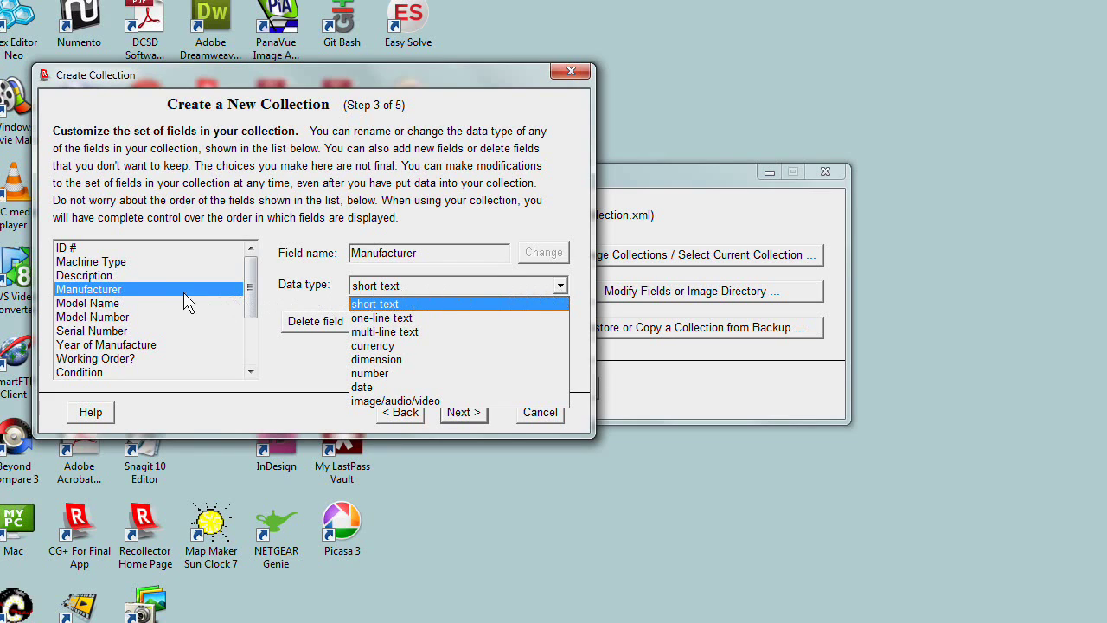
left_click(373, 318)
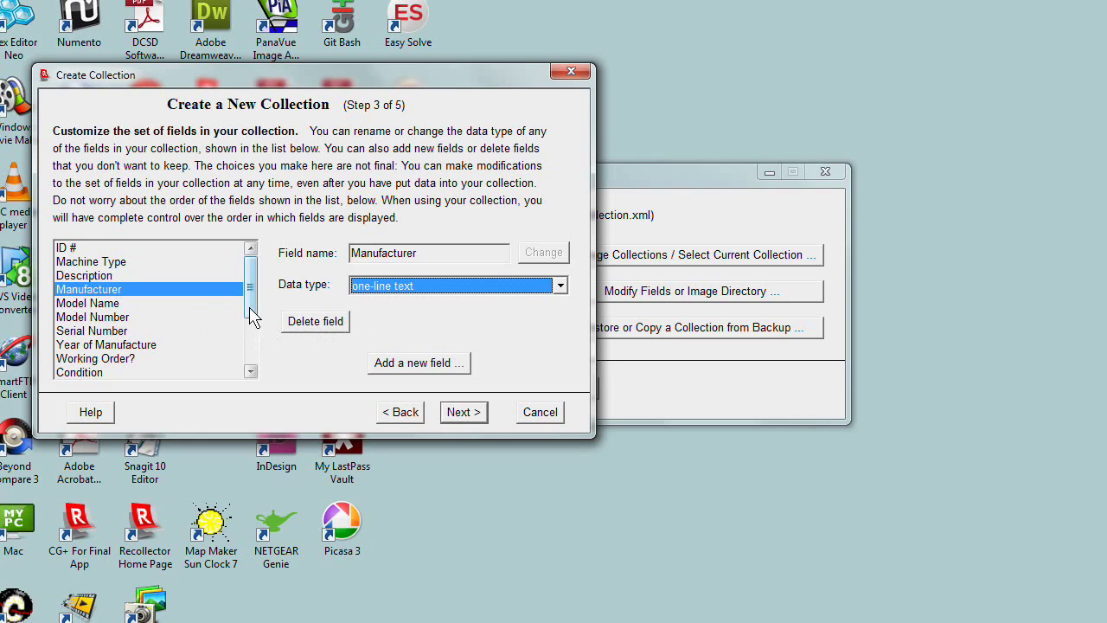
Delete the Working Order? field from the collection
scroll(252, 320, "down", 1)
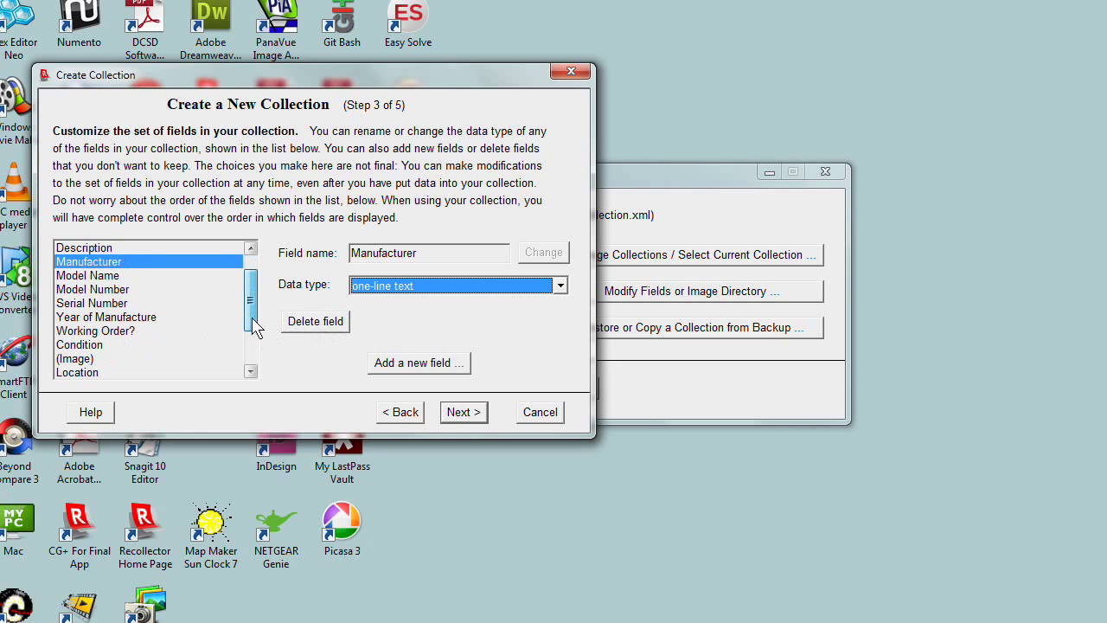
left_click(79, 332)
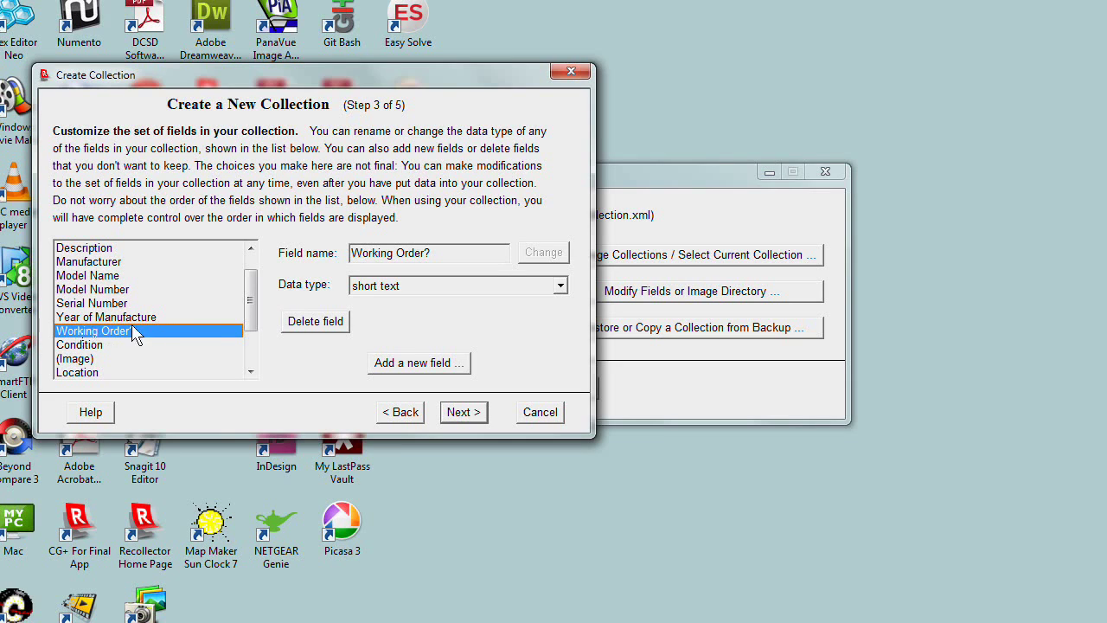
left_click(302, 325)
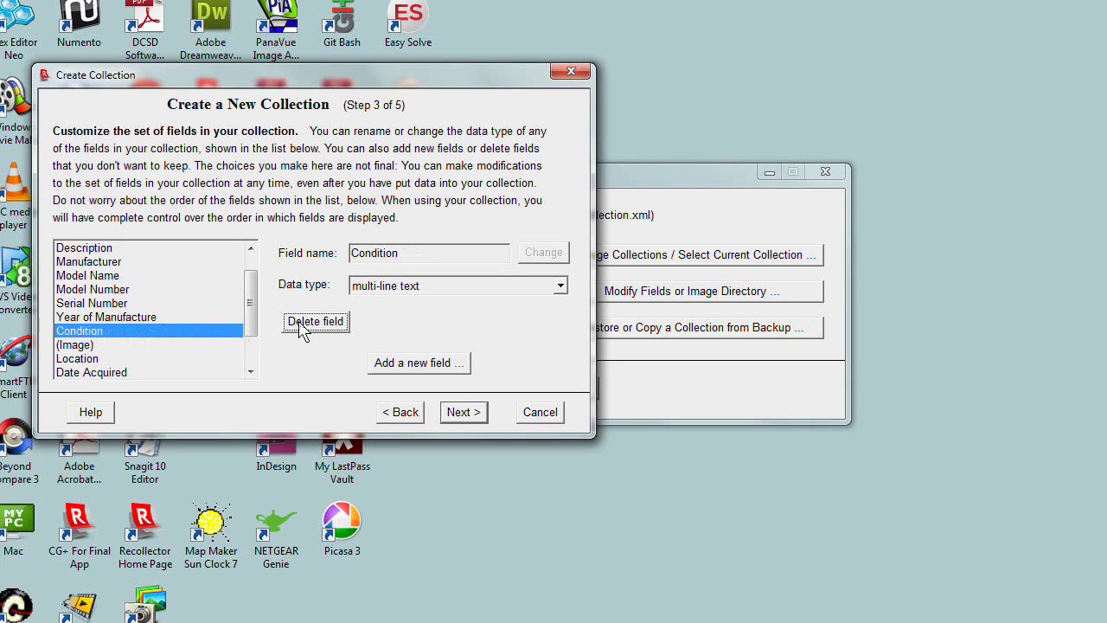
Add a new field named Inking Method with the short text data type
left_click(401, 364)
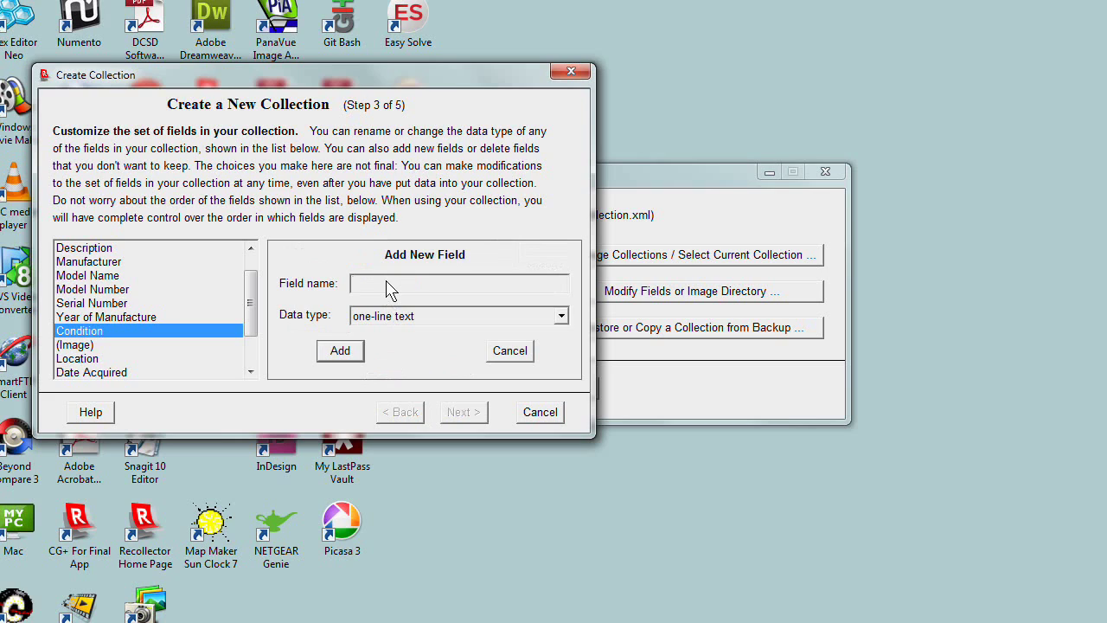
type("Inking Method")
left_click(561, 317)
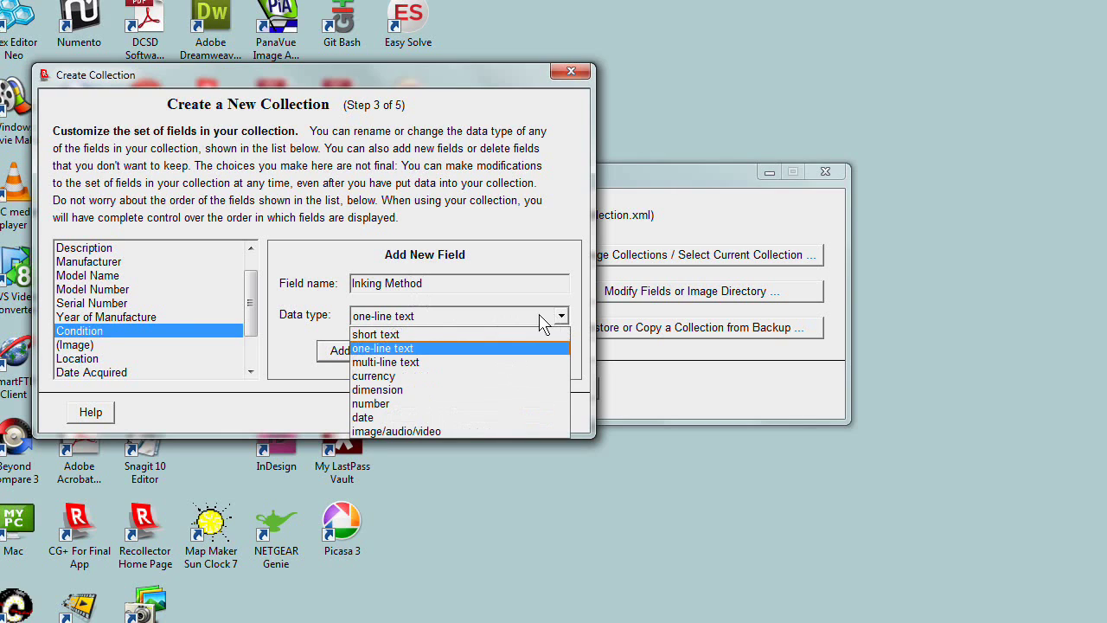
left_click(409, 333)
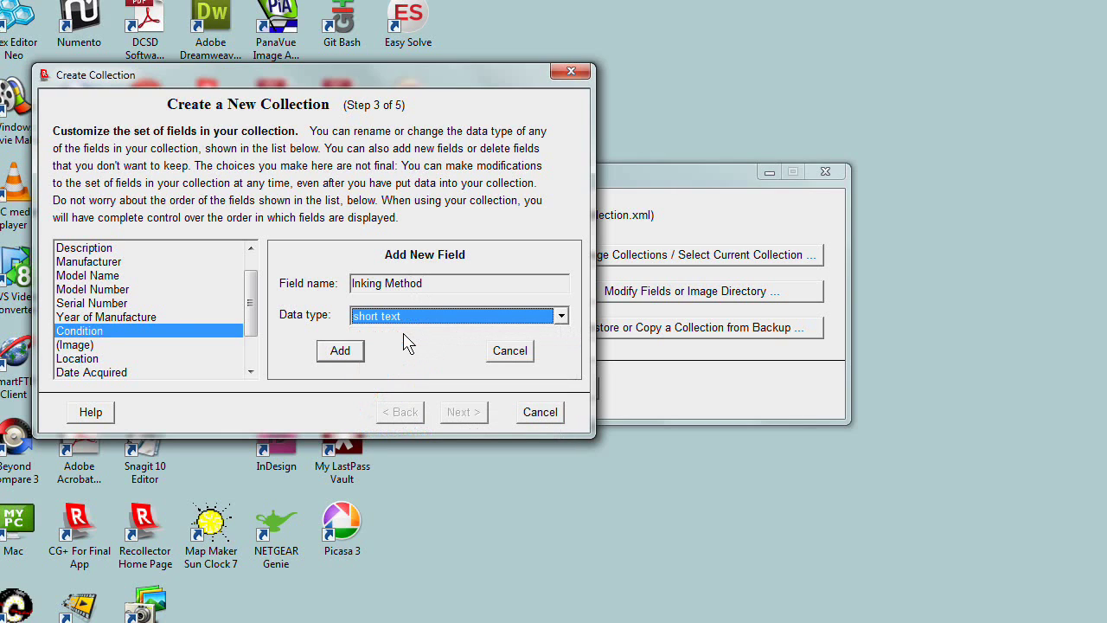
left_click(339, 352)
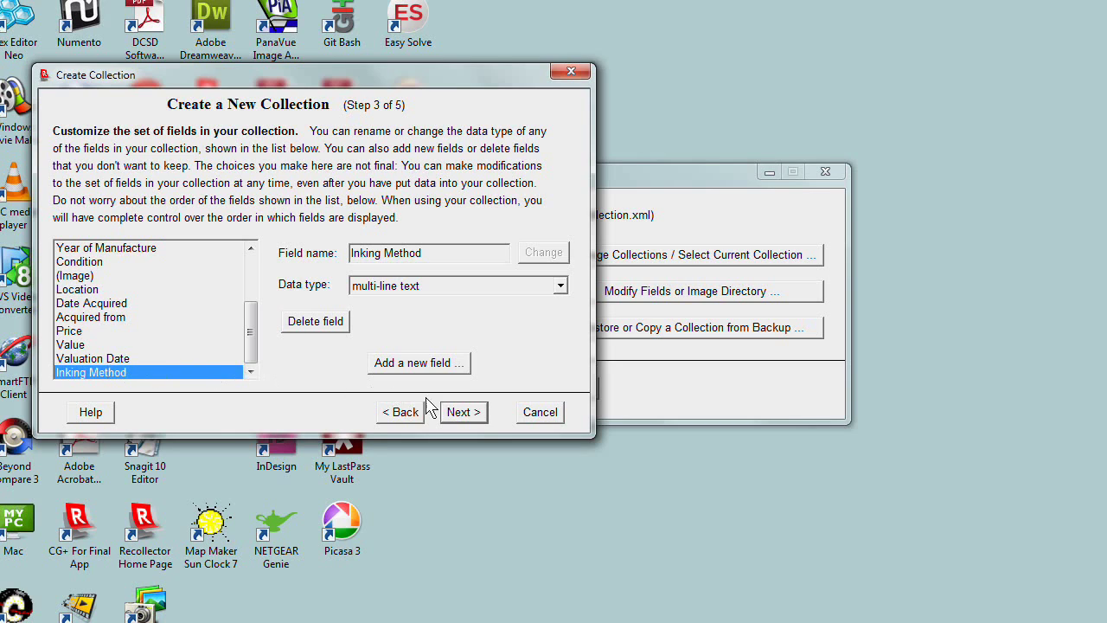
Set the default dimension units to inches and finish creating the collection as MyTypewriters.xml in the Documents folder
left_click(464, 413)
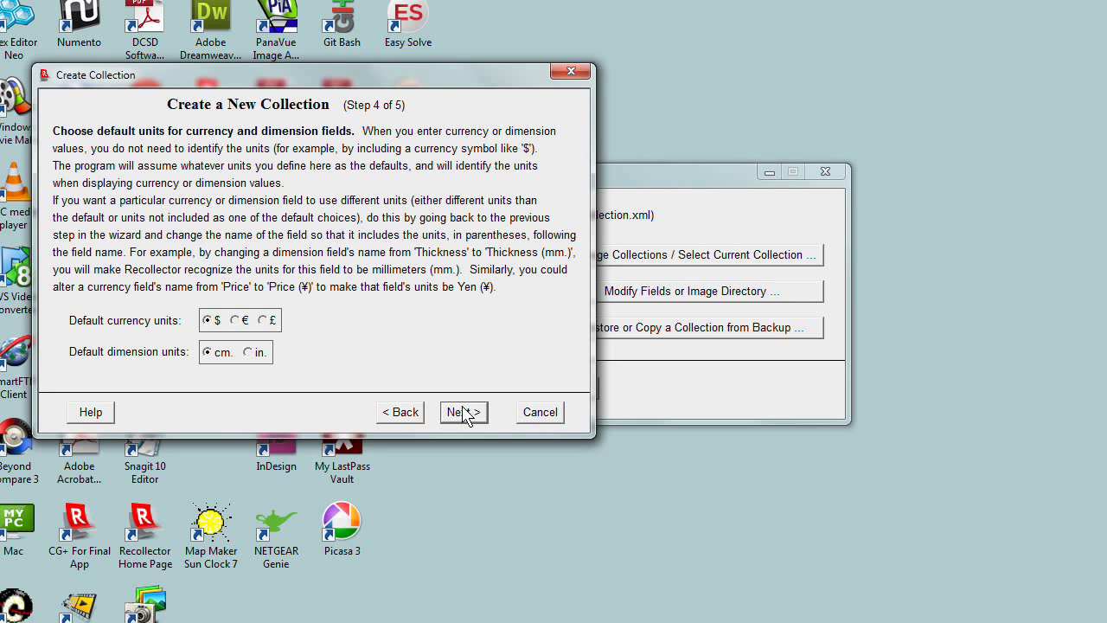
left_click(249, 353)
left_click(464, 412)
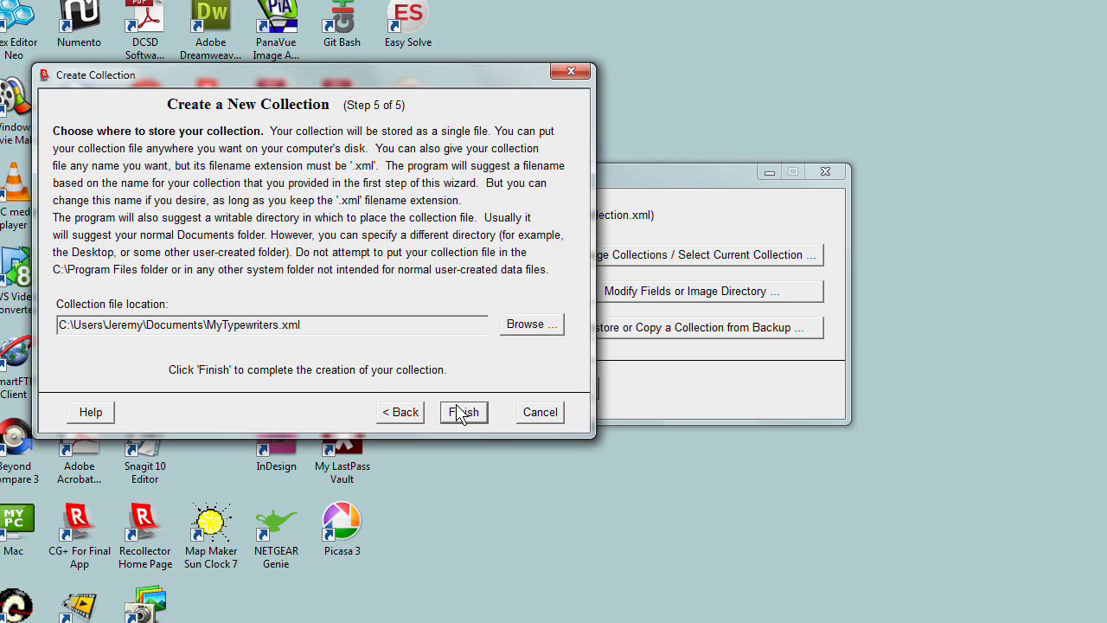
left_click(463, 413)
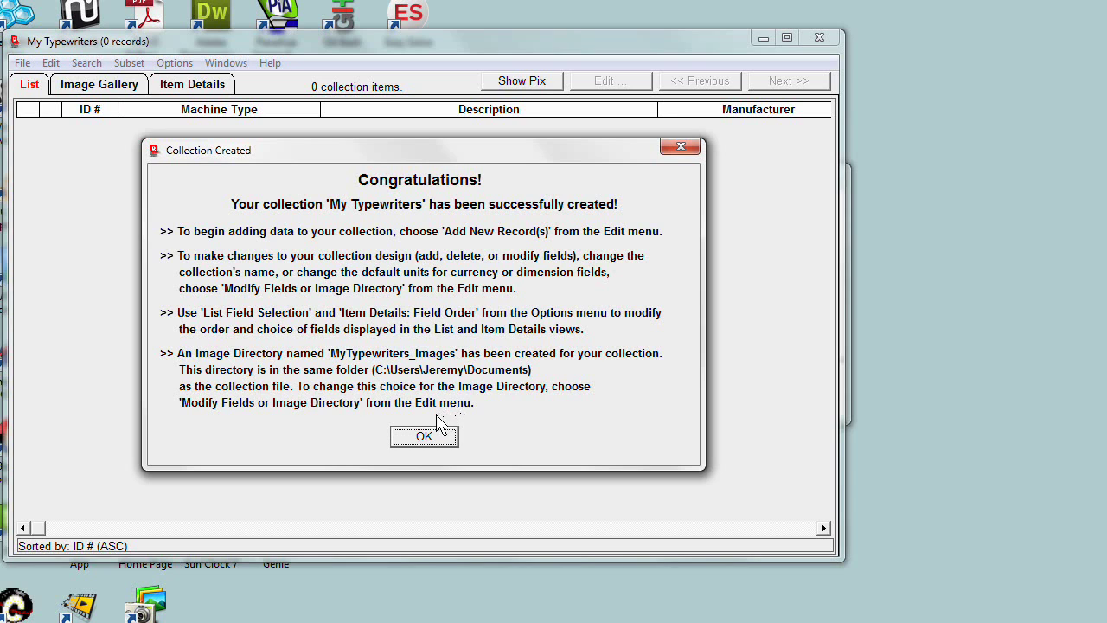
left_click(424, 437)
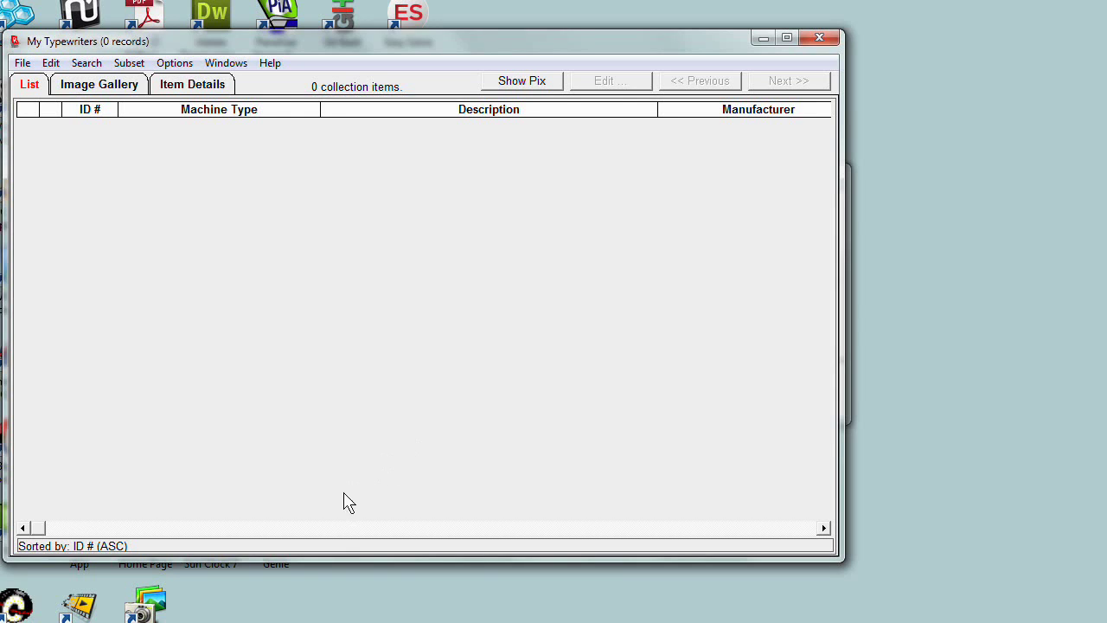
Review the columns of the empty collection list, from ID # across to Condition and Location and back
left_click(323, 528)
left_click(445, 529)
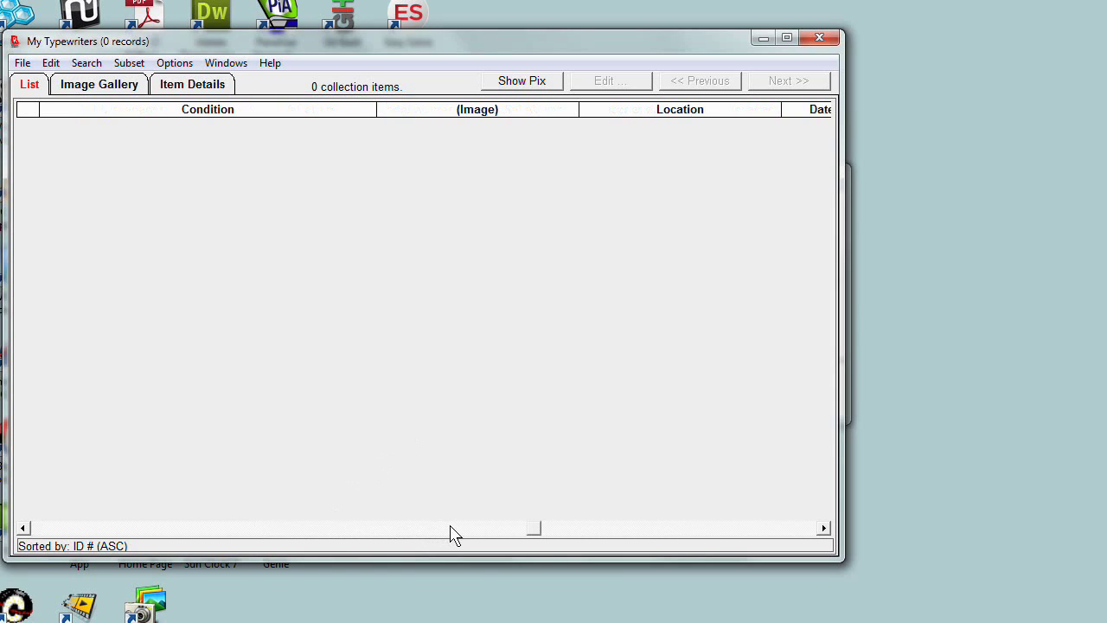
left_click(138, 529)
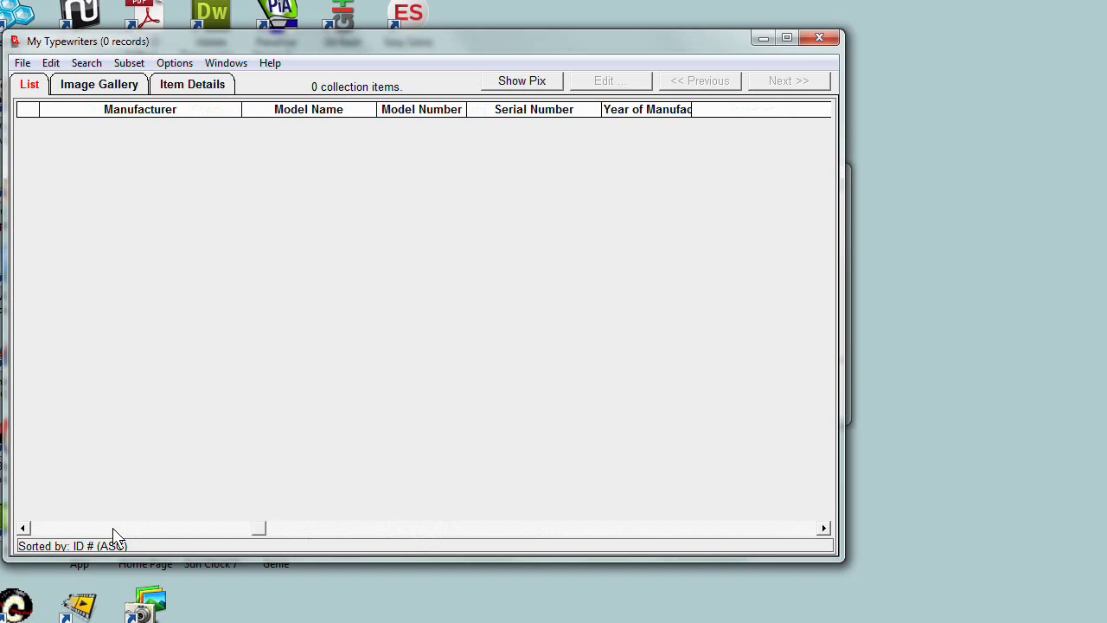
left_click(112, 528)
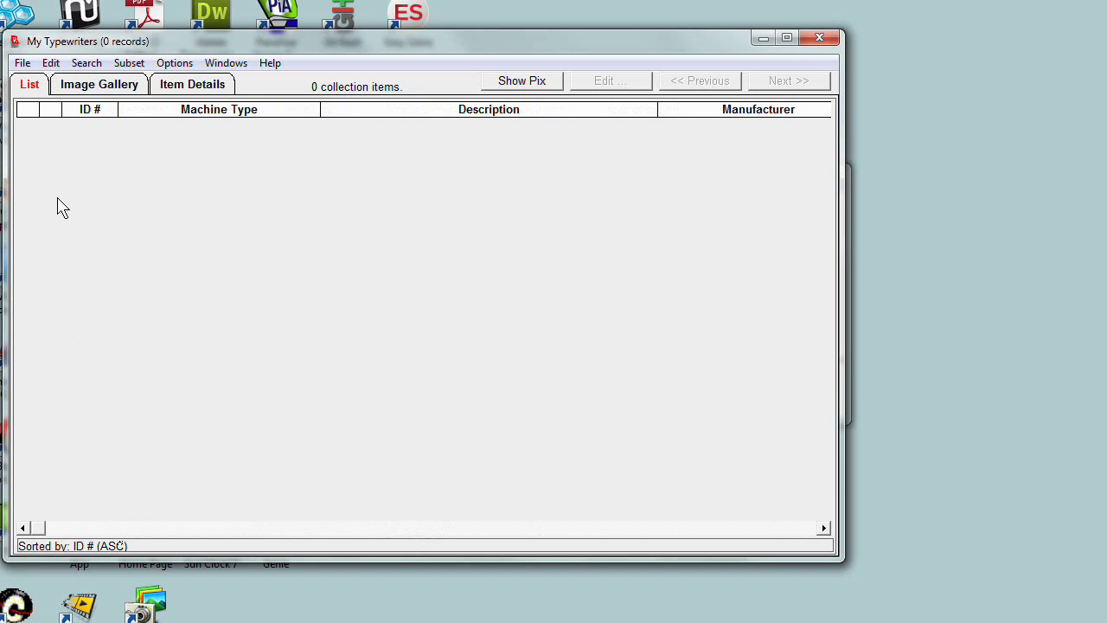
Add a new record with the next ID # value assigned automatically and Remington as the manufacturer
left_click(51, 66)
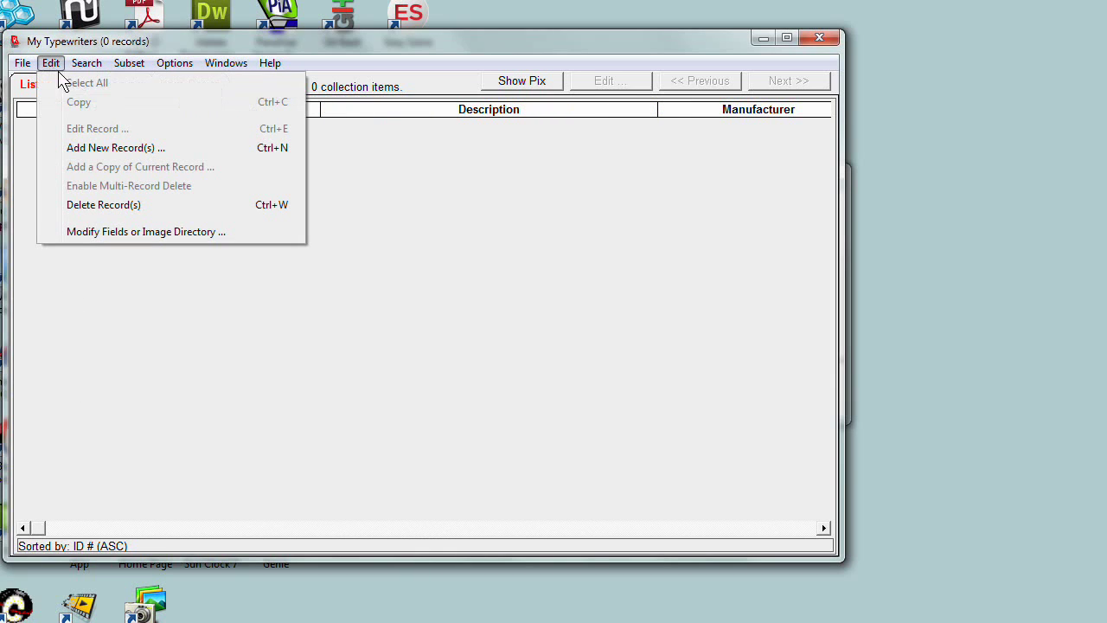
left_click(99, 148)
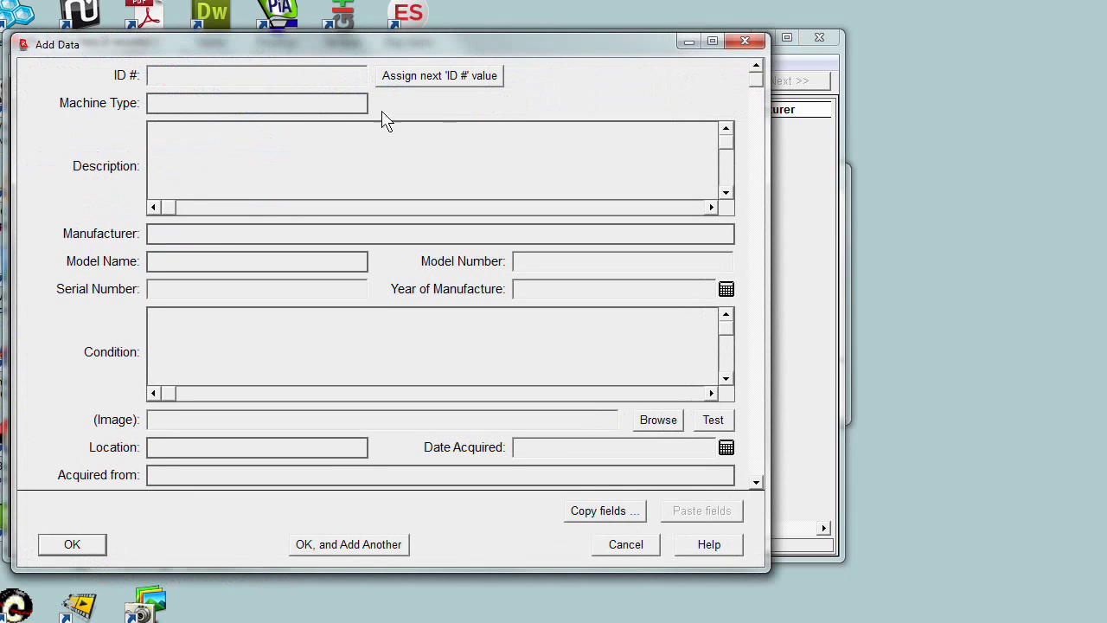
left_click(403, 84)
left_click(180, 240)
type("Remington")
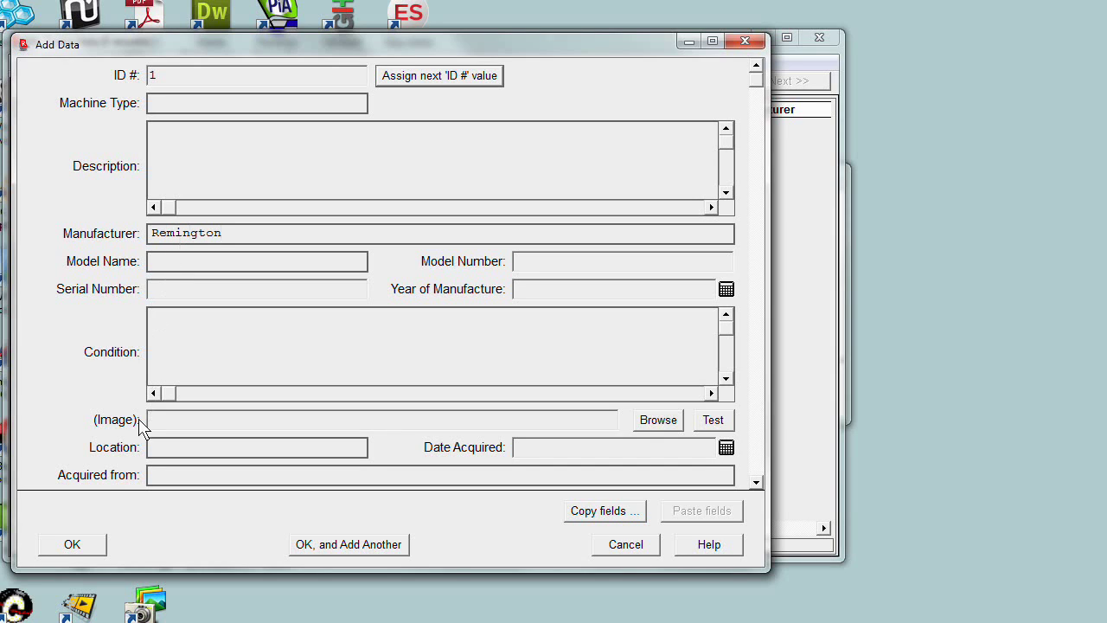
left_click(84, 557)
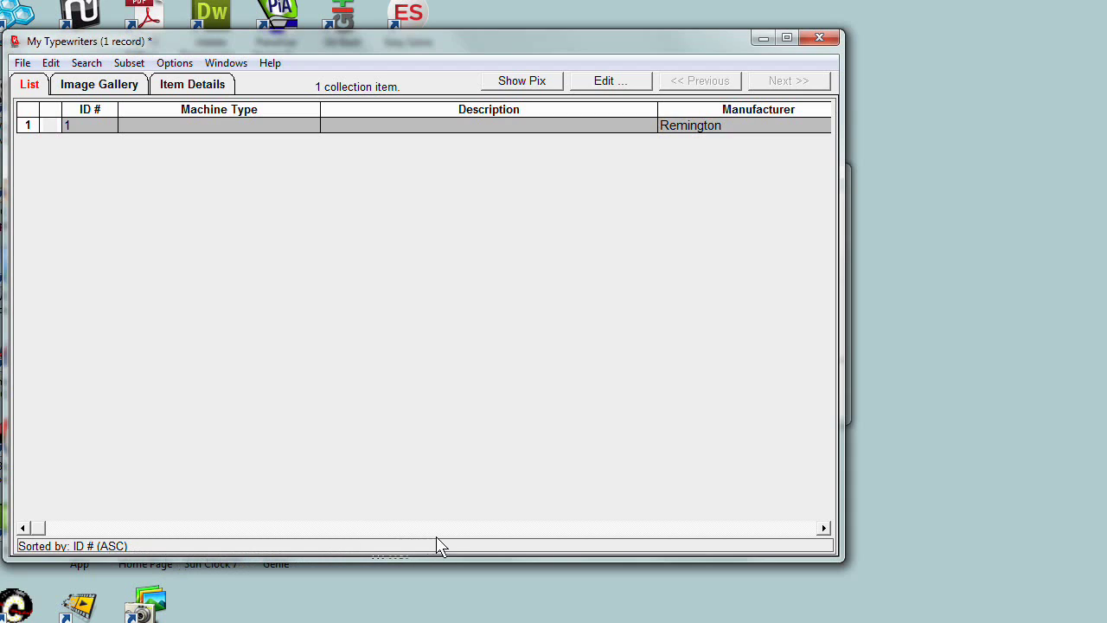
Check the Remington record across the list columns and in the item details, and return to the list
left_click(512, 530)
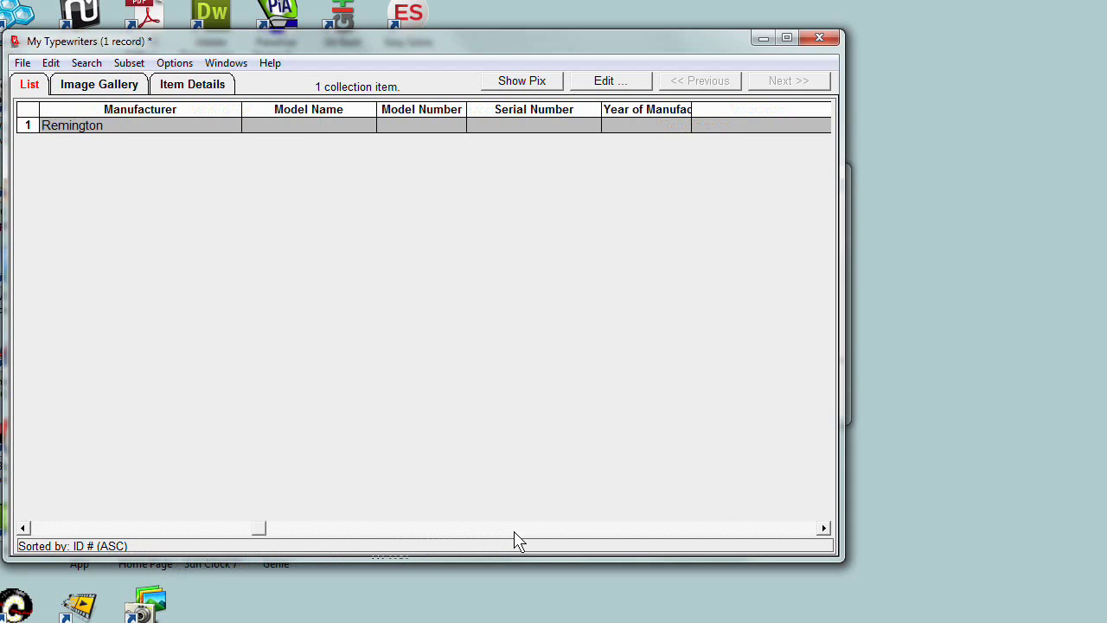
left_click(175, 530)
left_click(189, 87)
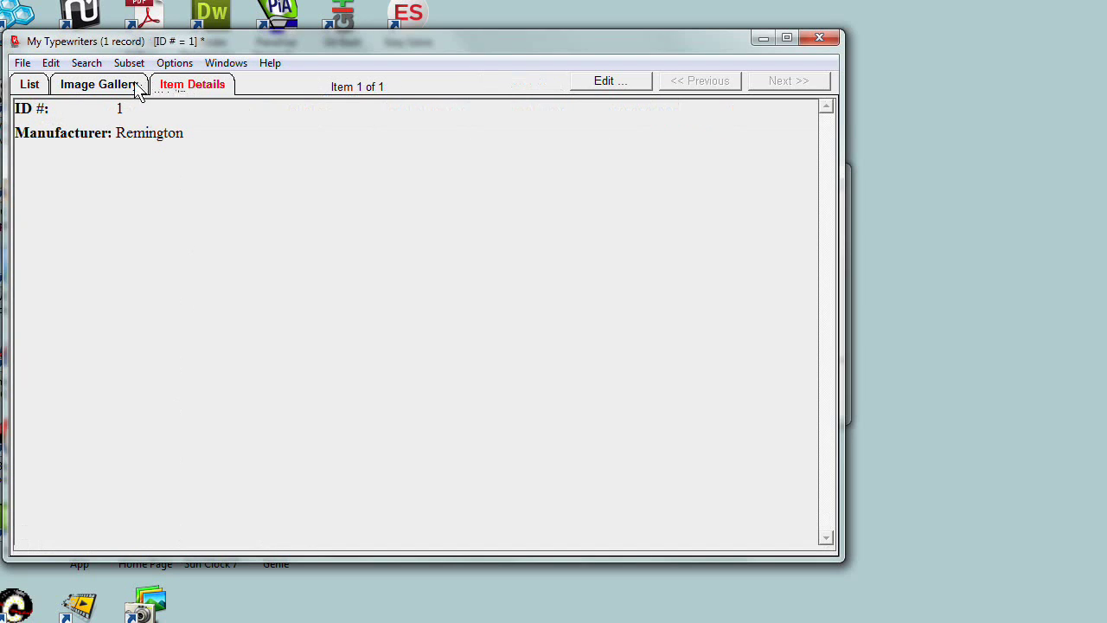
left_click(31, 86)
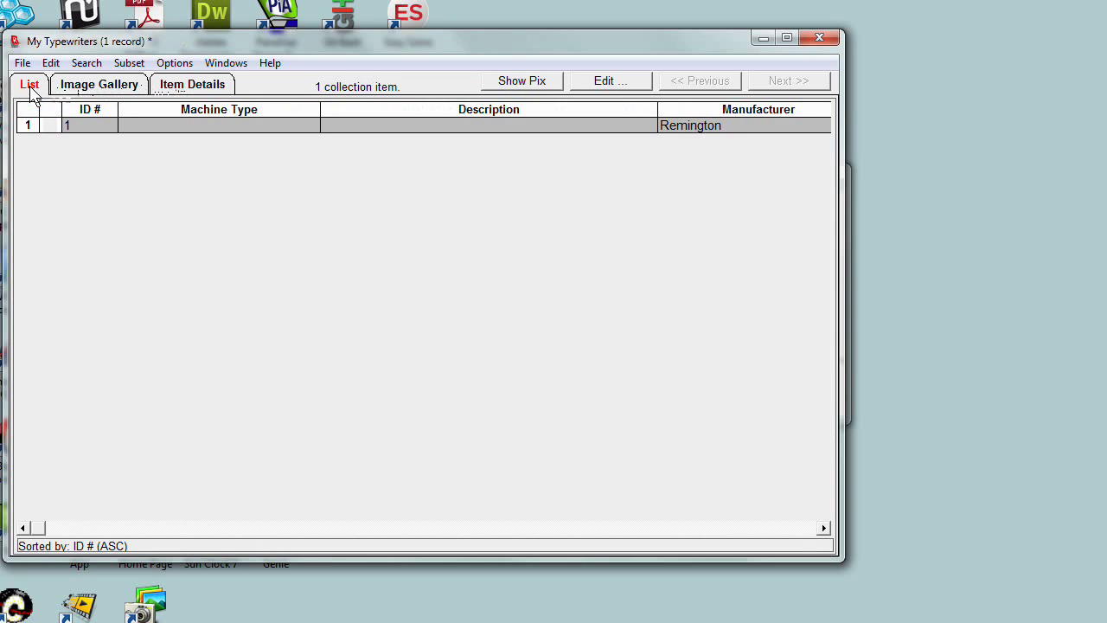